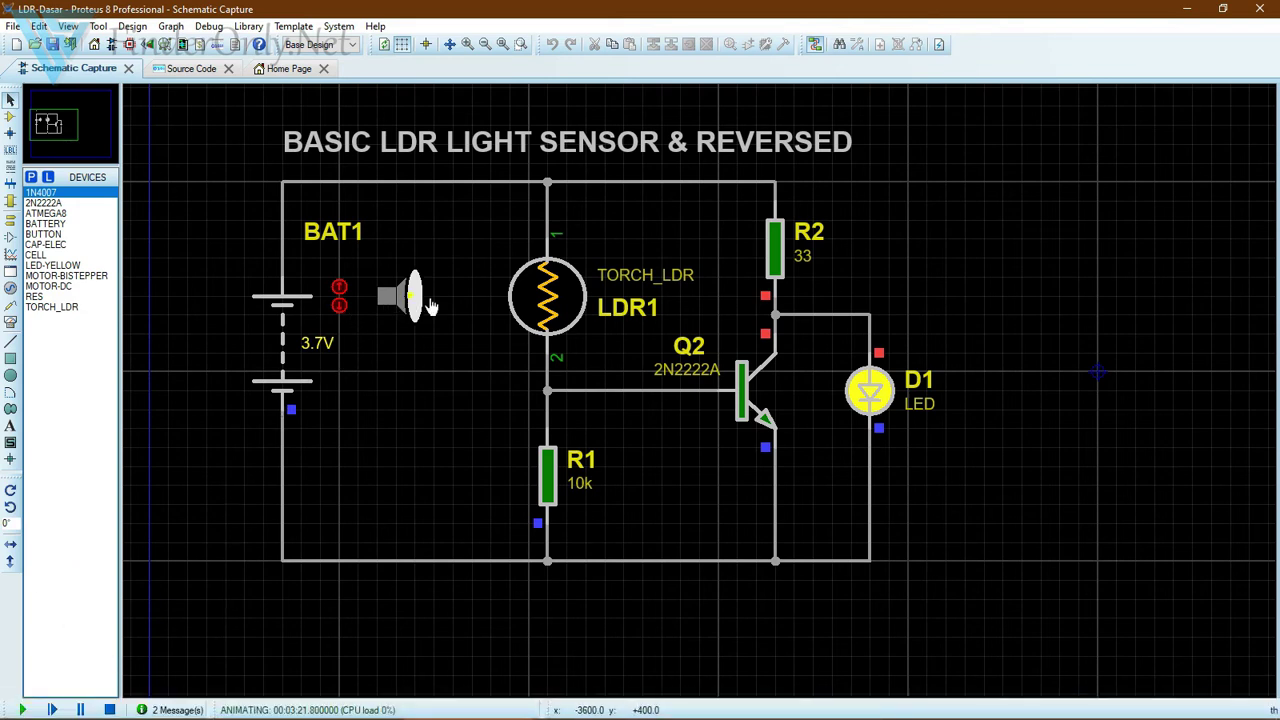
left_click(339, 306)
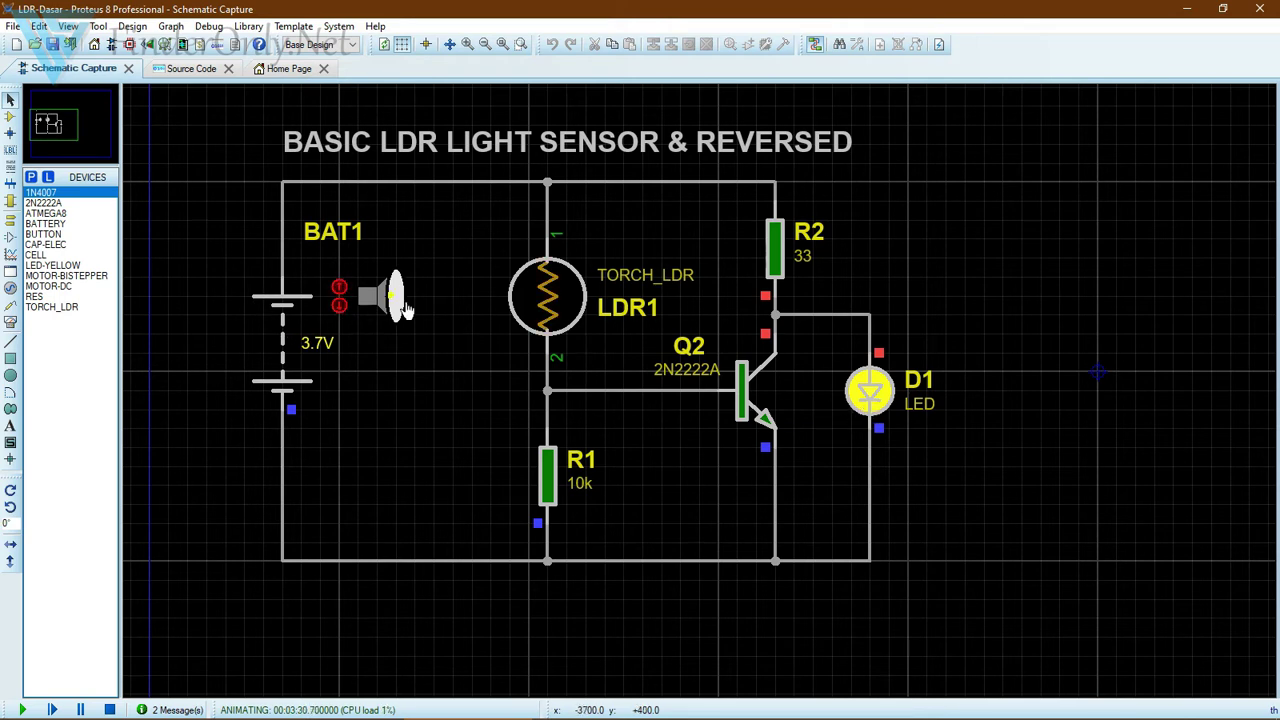
left_click(340, 288)
left_click(340, 288)
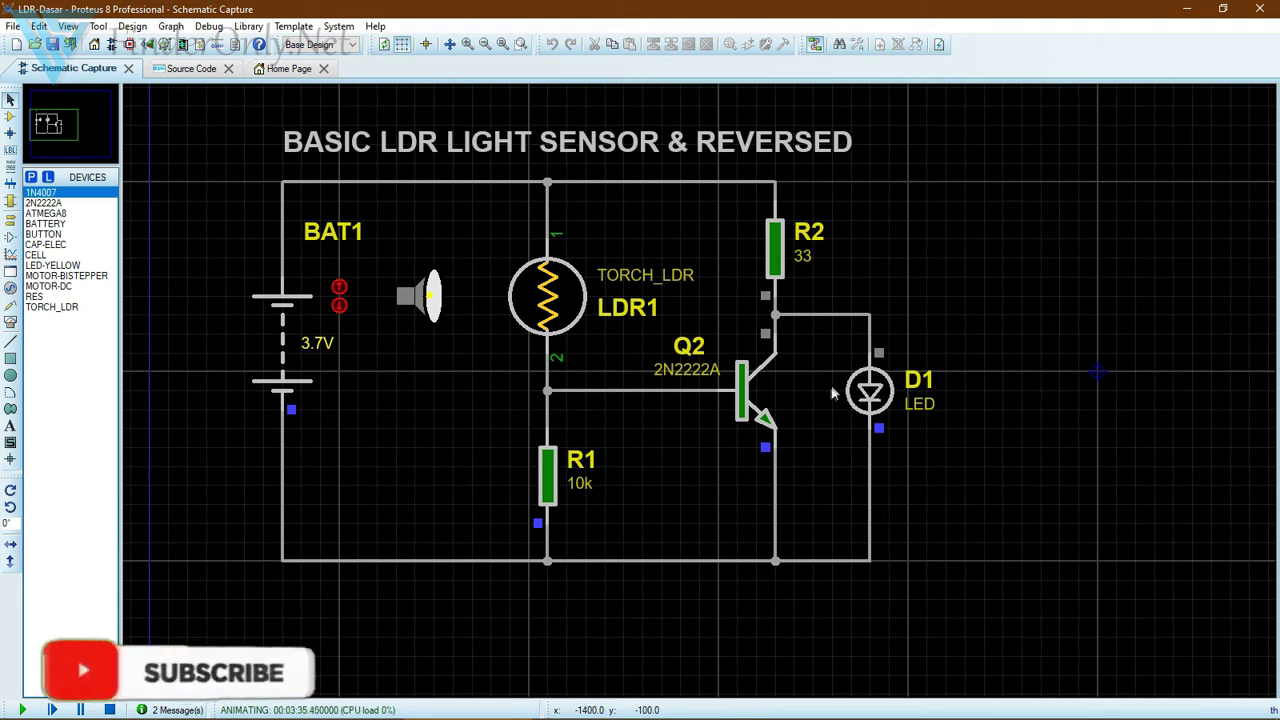
left_click(340, 305)
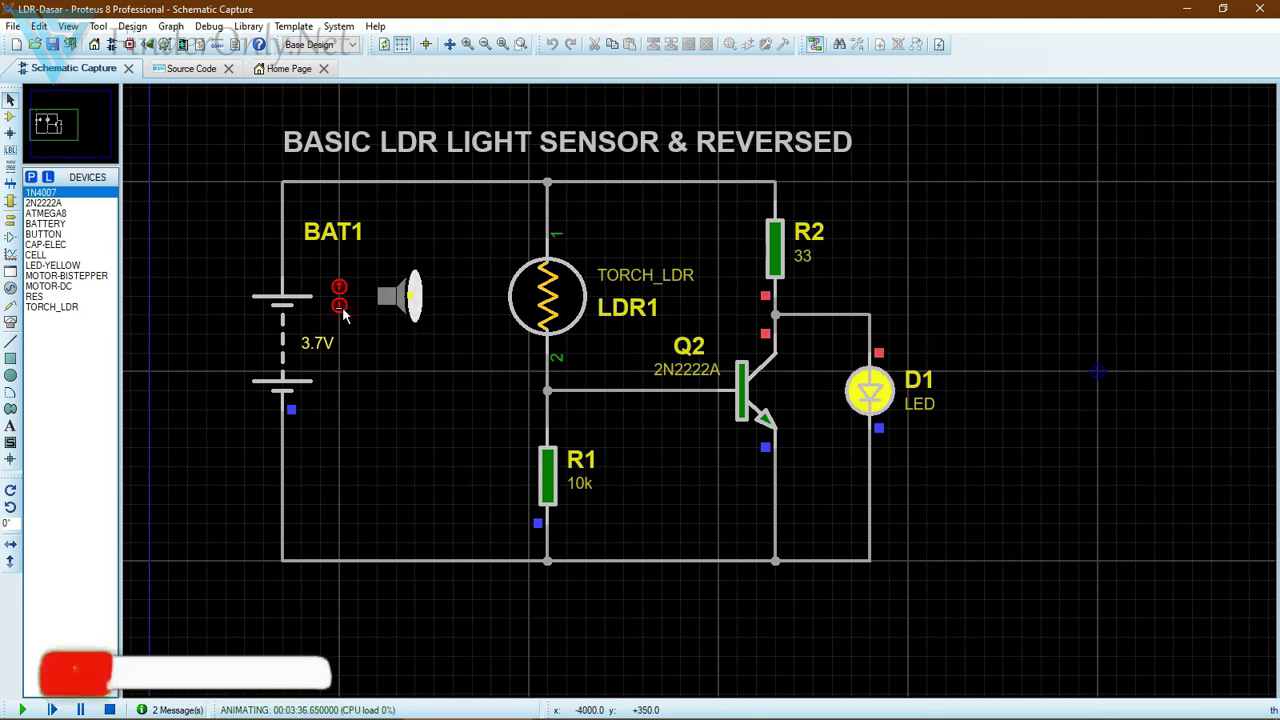
left_click(340, 305)
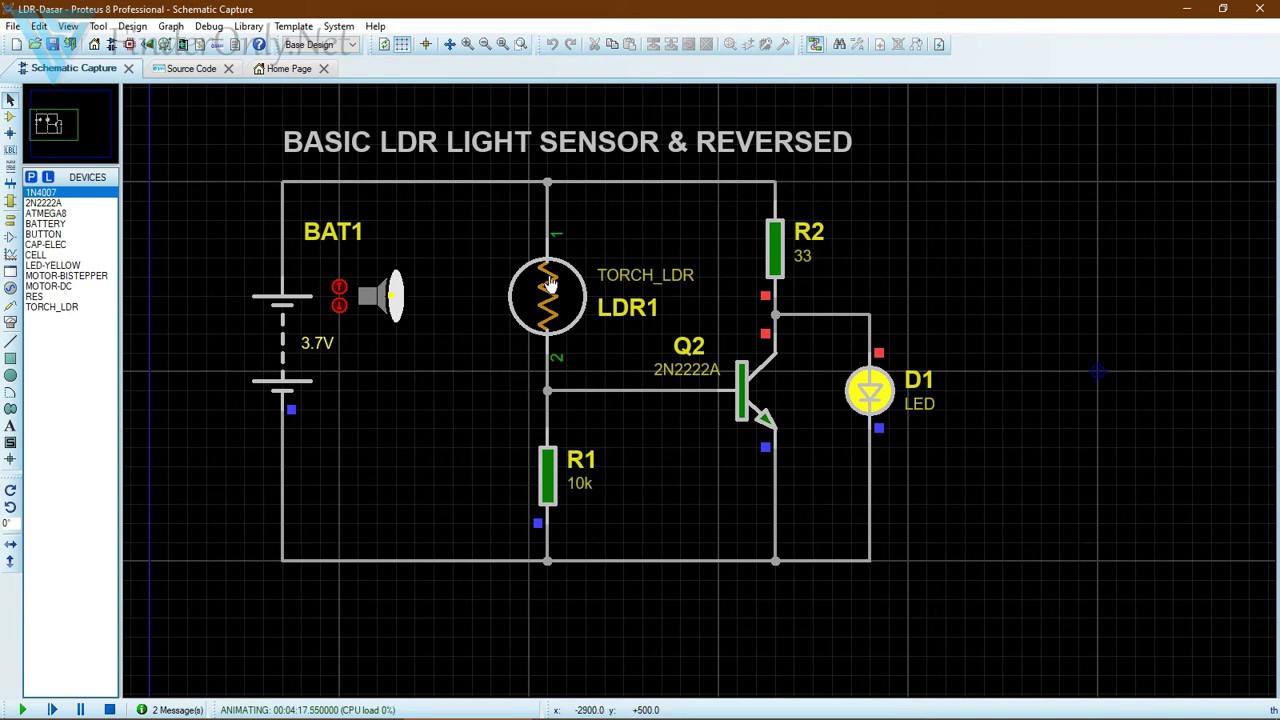
left_click_drag(245, 164, 984, 656)
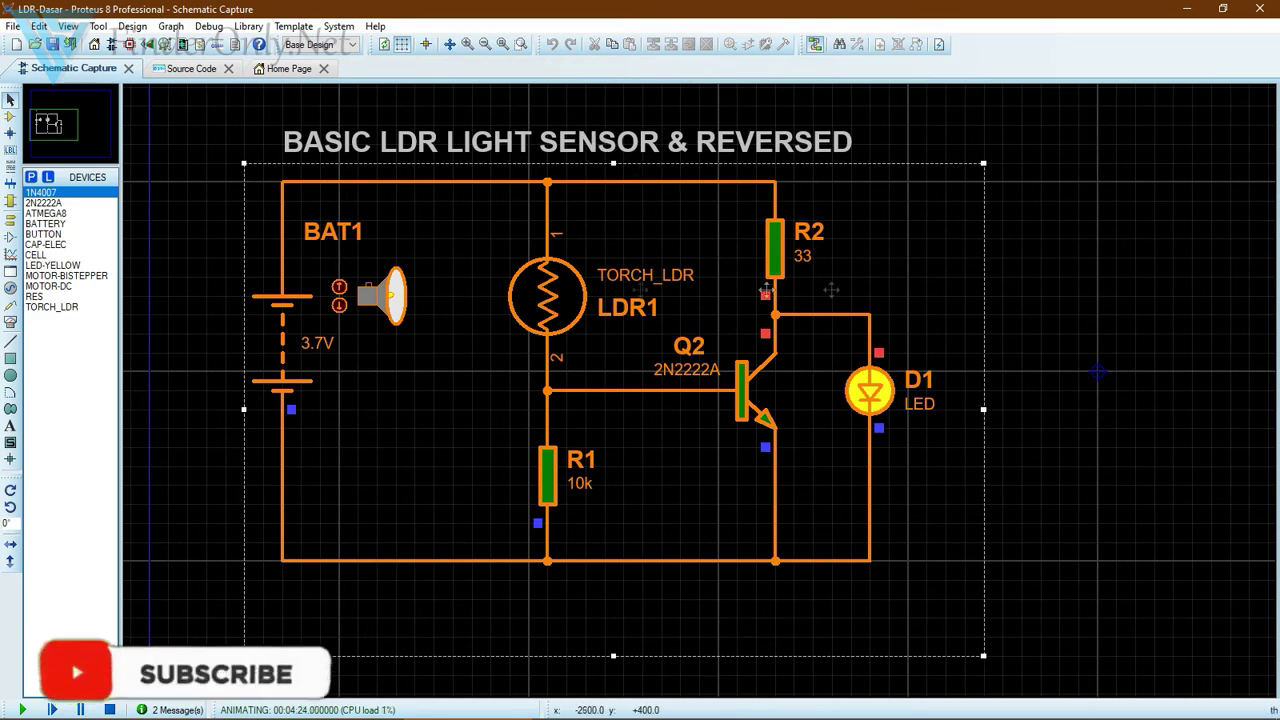
- Block-copy the whole LDR sensor circuit and place the duplicate to the right of the original
left_click(989, 326)
key("F7")
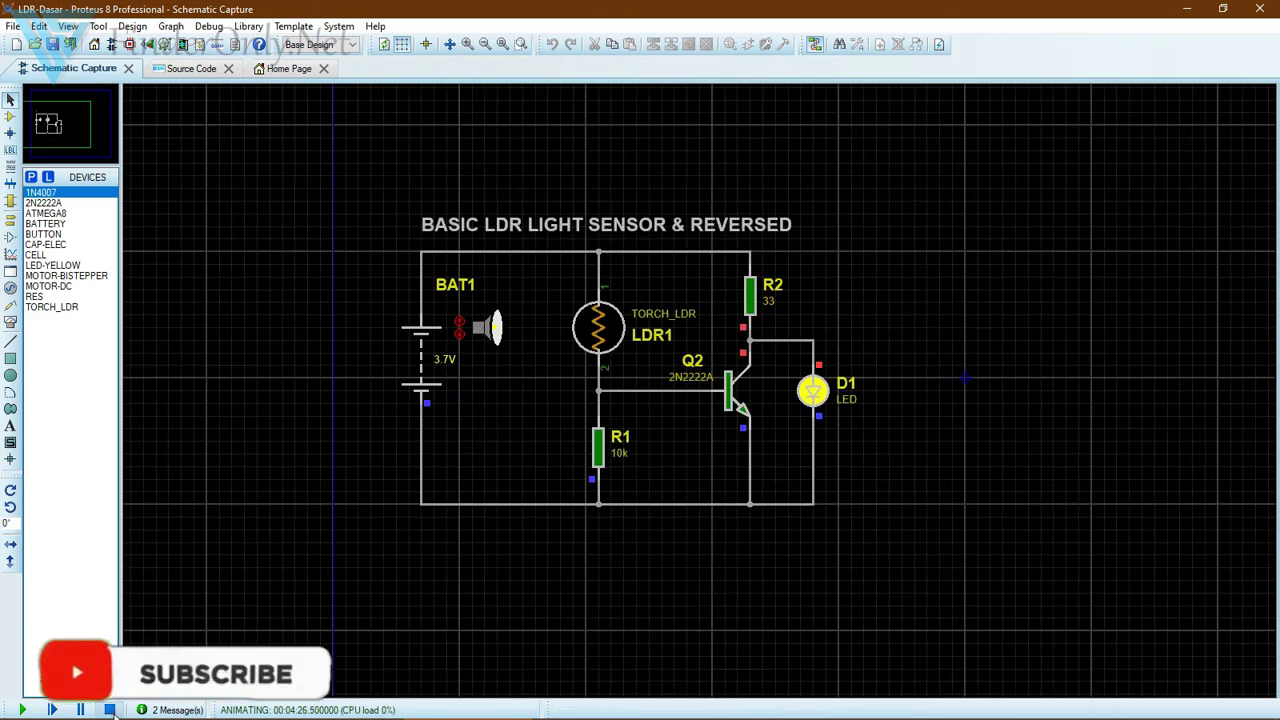
left_click_drag(397, 238, 939, 567)
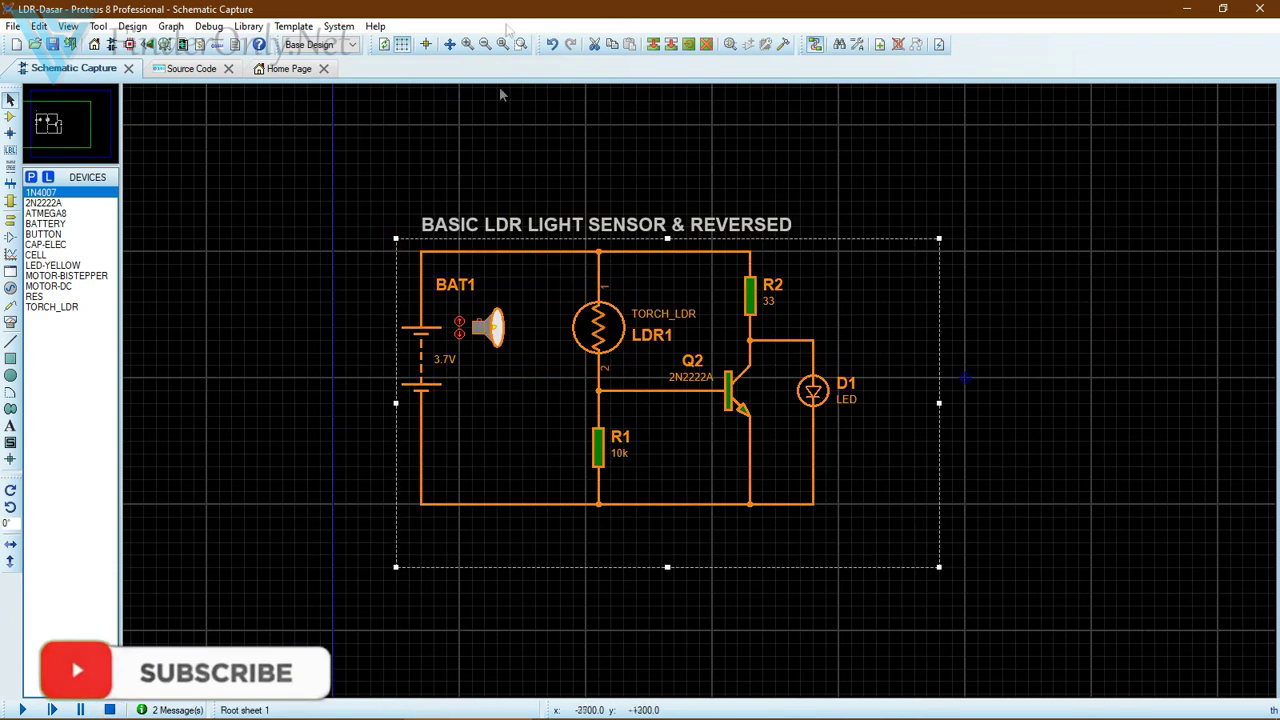
left_click(653, 44)
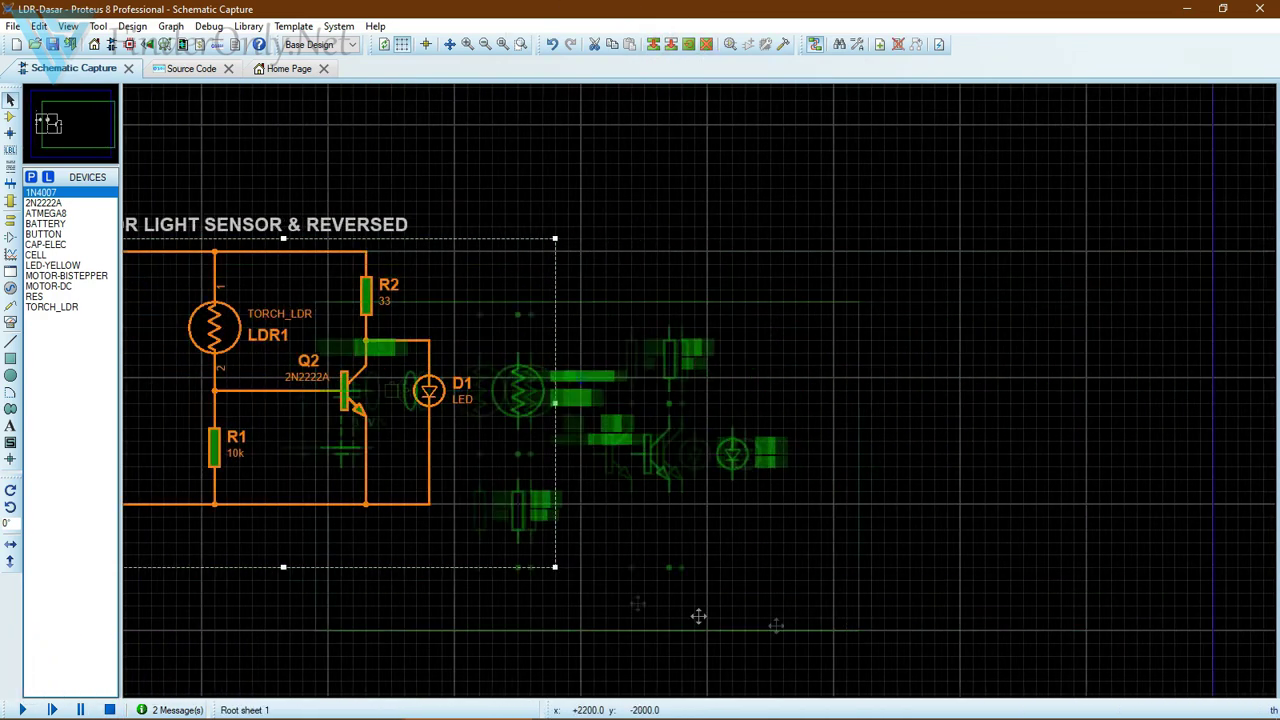
left_click(1035, 561)
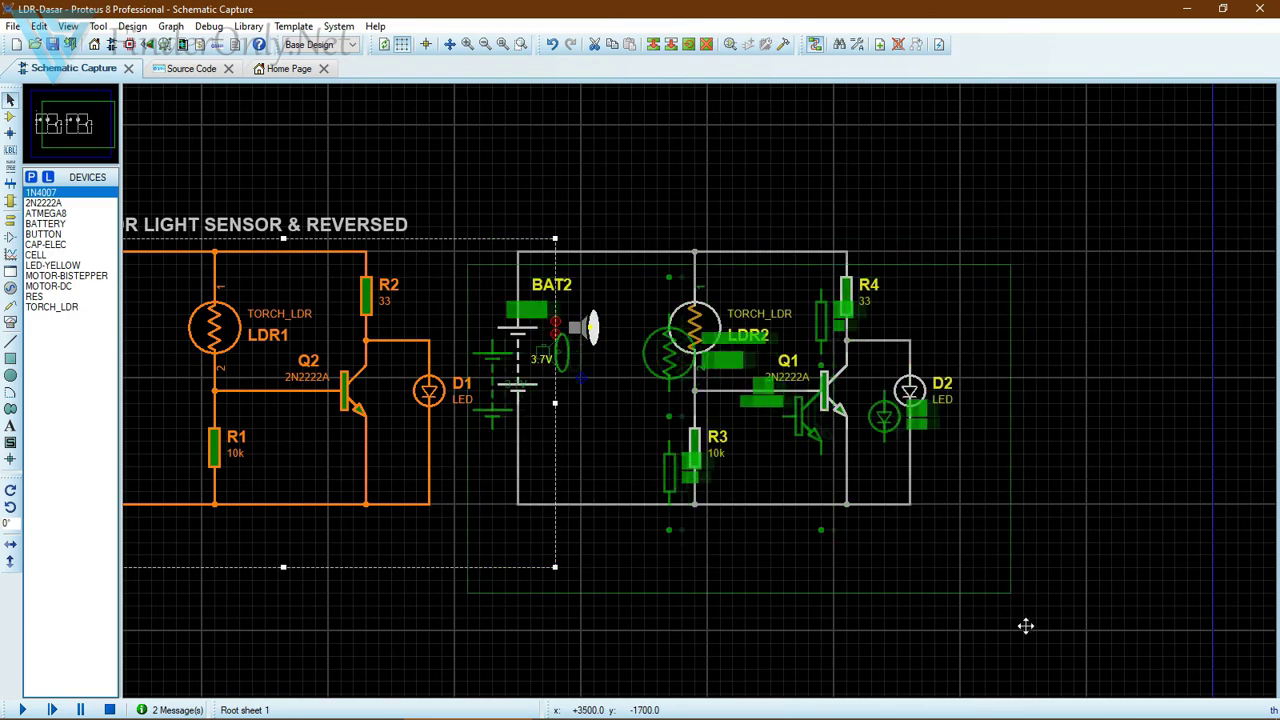
scroll(670, 470, "down", 3)
scroll(694, 408, "up", 2)
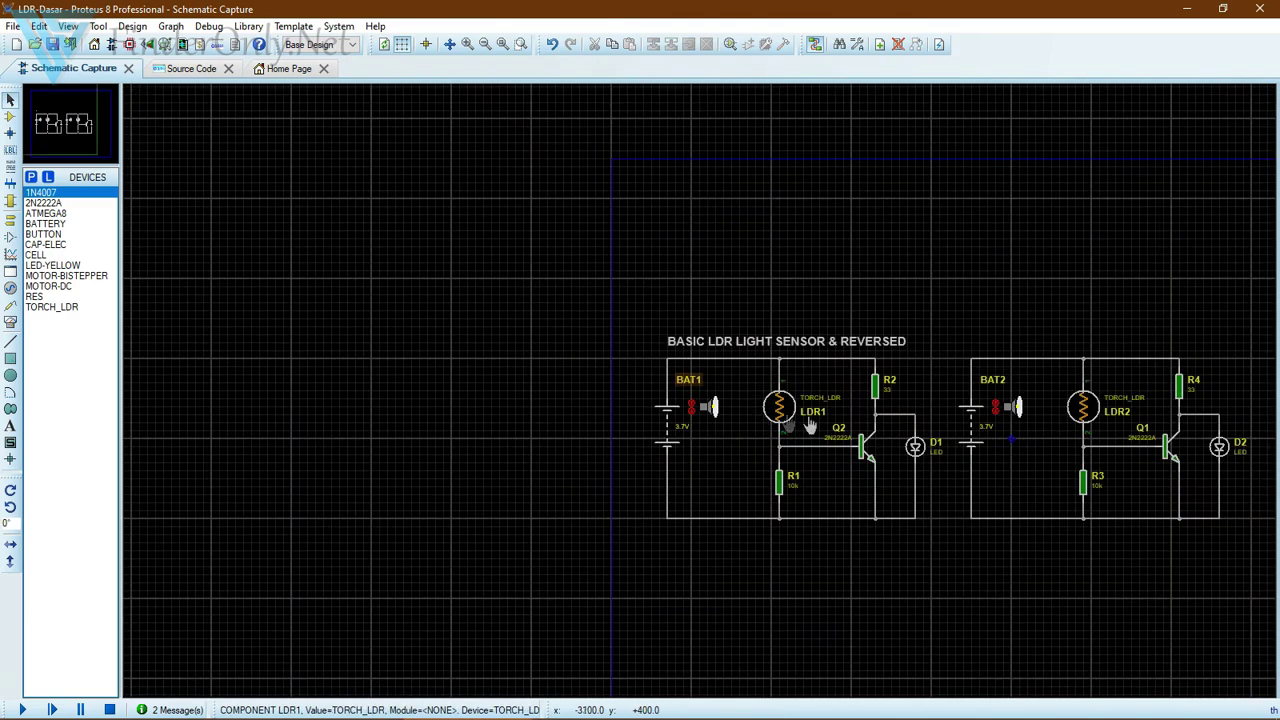
scroll(699, 397, "down", 2)
scroll(699, 397, "up", 3)
scroll(778, 477, "up", 1)
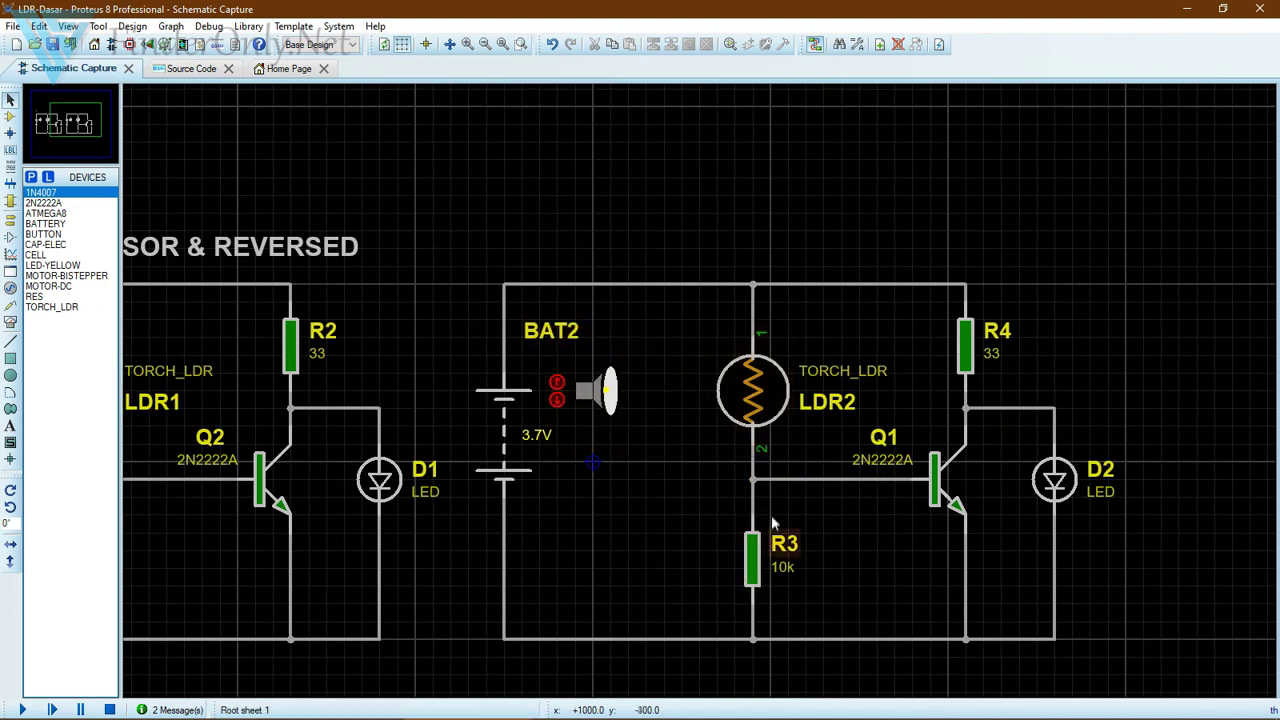
- Delete the copied circuit's wires around LDR2 and R3, including the link to Q1's base
right_click(805, 481)
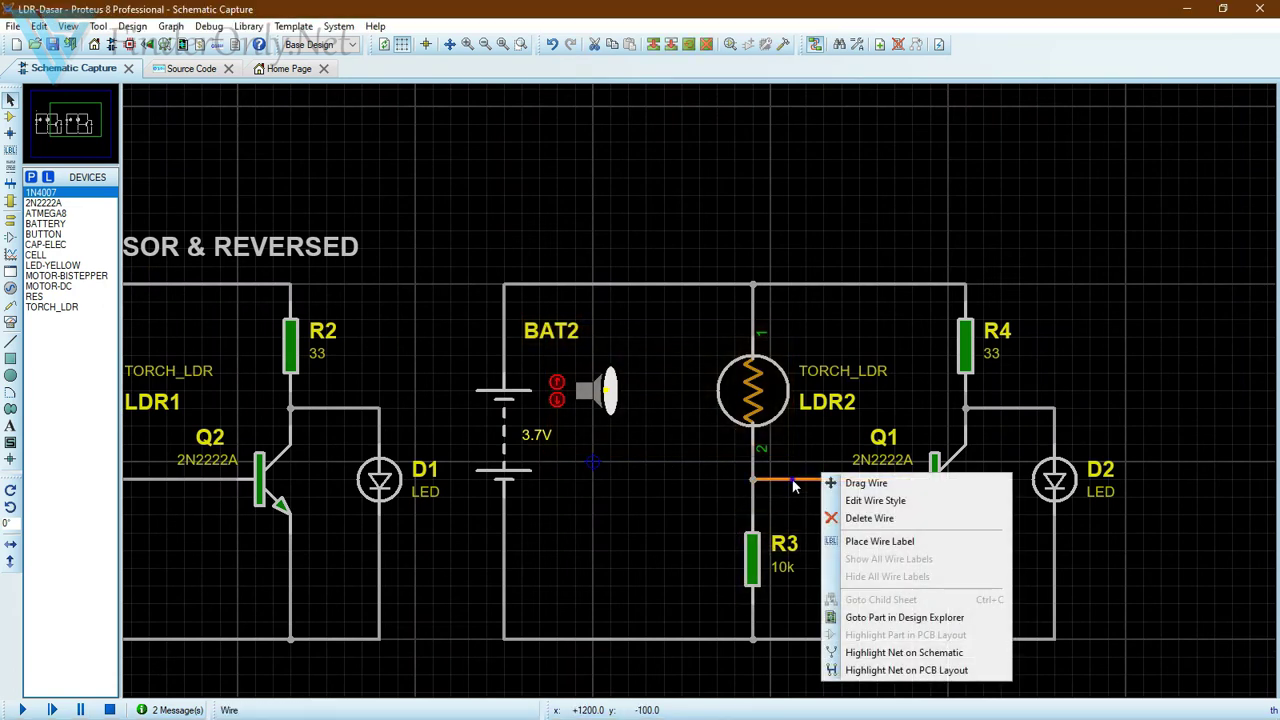
right_click(806, 472)
right_click(758, 468)
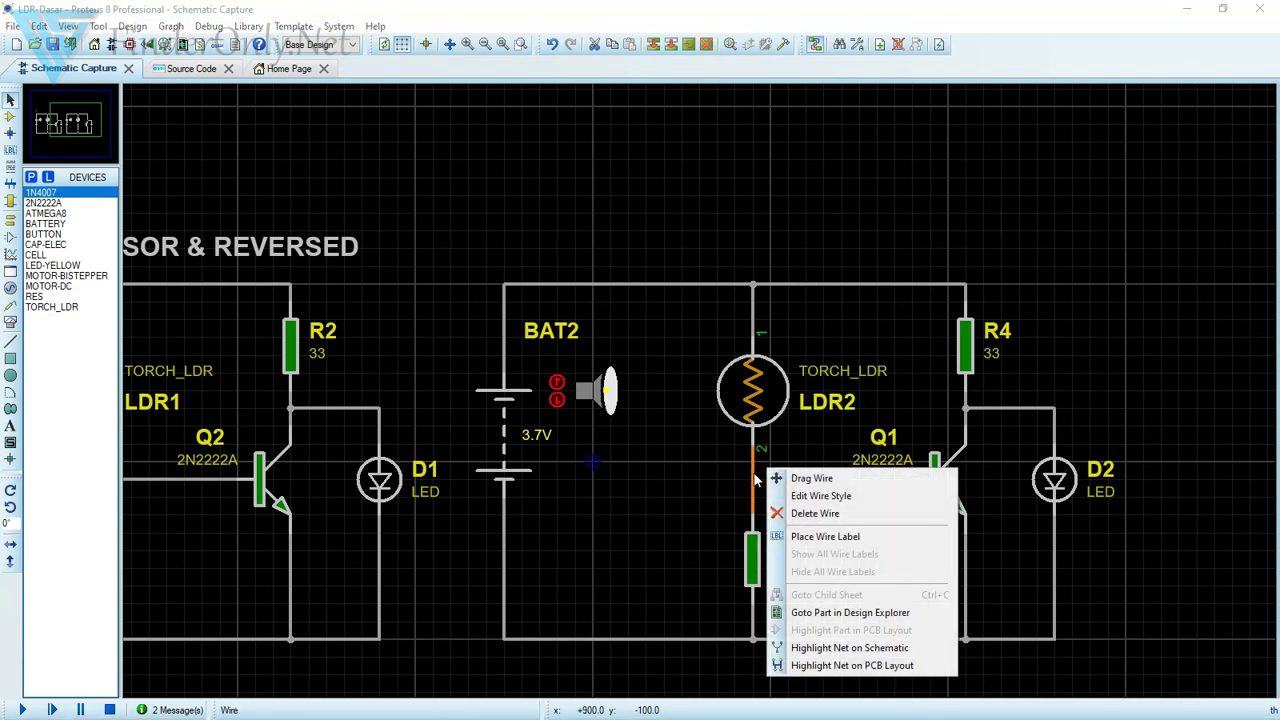
right_click(758, 468)
key("Escape")
right_click(756, 322)
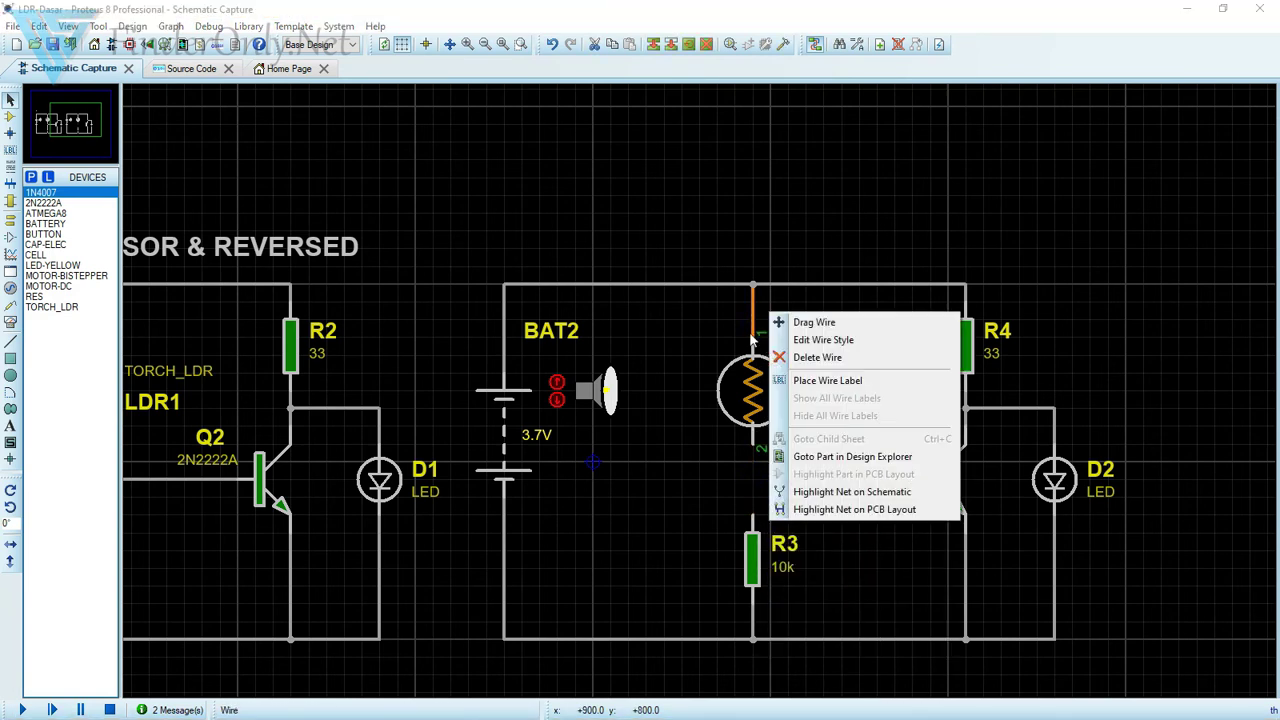
key("Escape")
right_click(756, 318)
key("Escape")
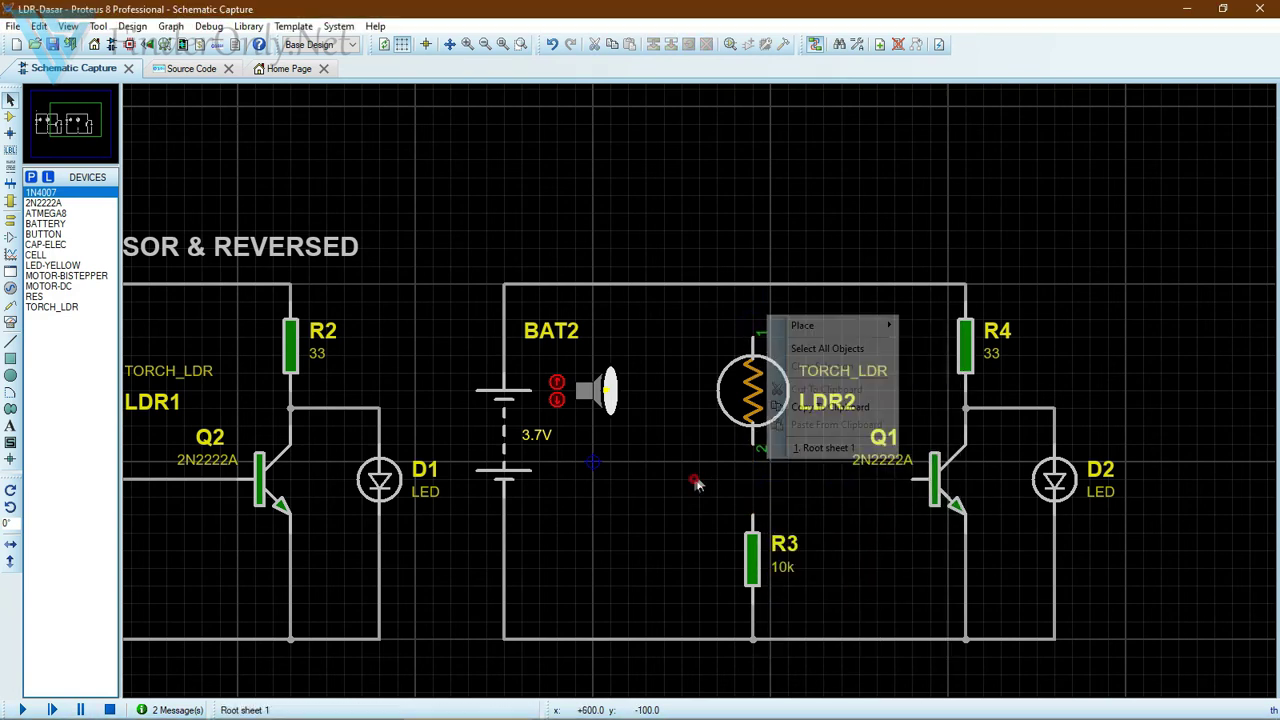
right_click(755, 605)
key("Escape")
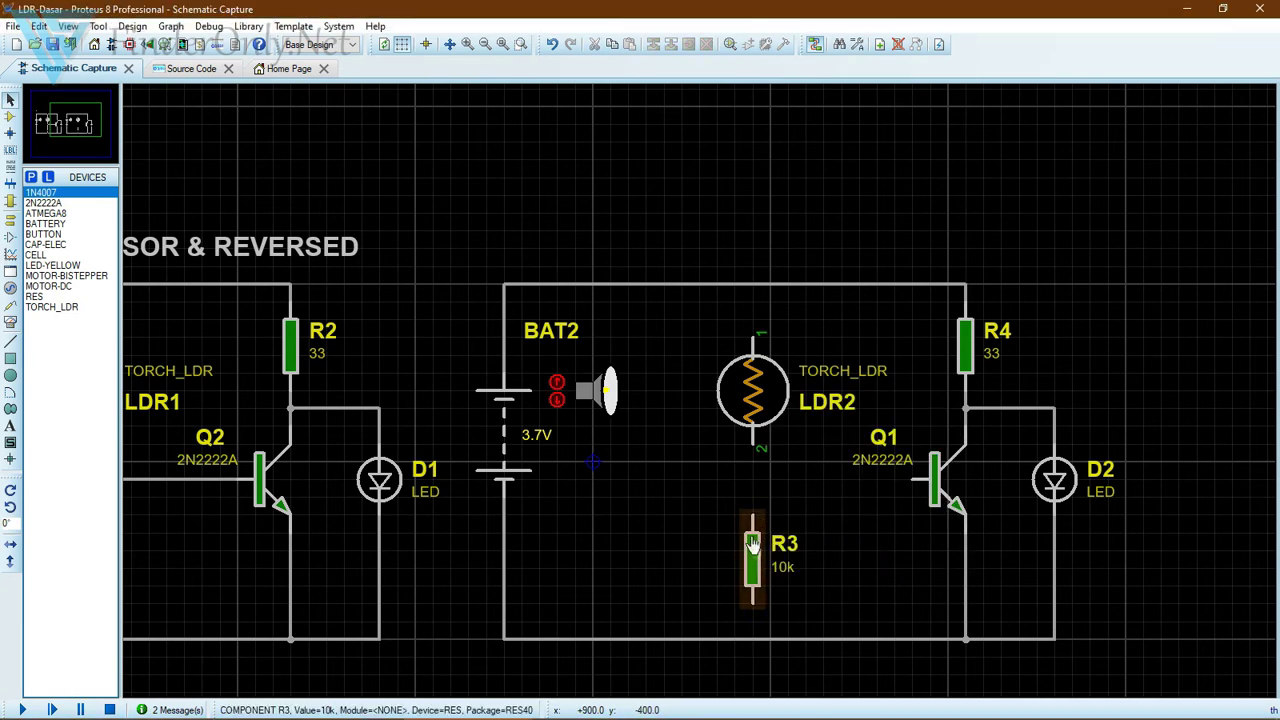
- Swap positions so R3 sits above LDR2, moving LDR2 and its torch lower
left_click_drag(753, 557, 645, 168)
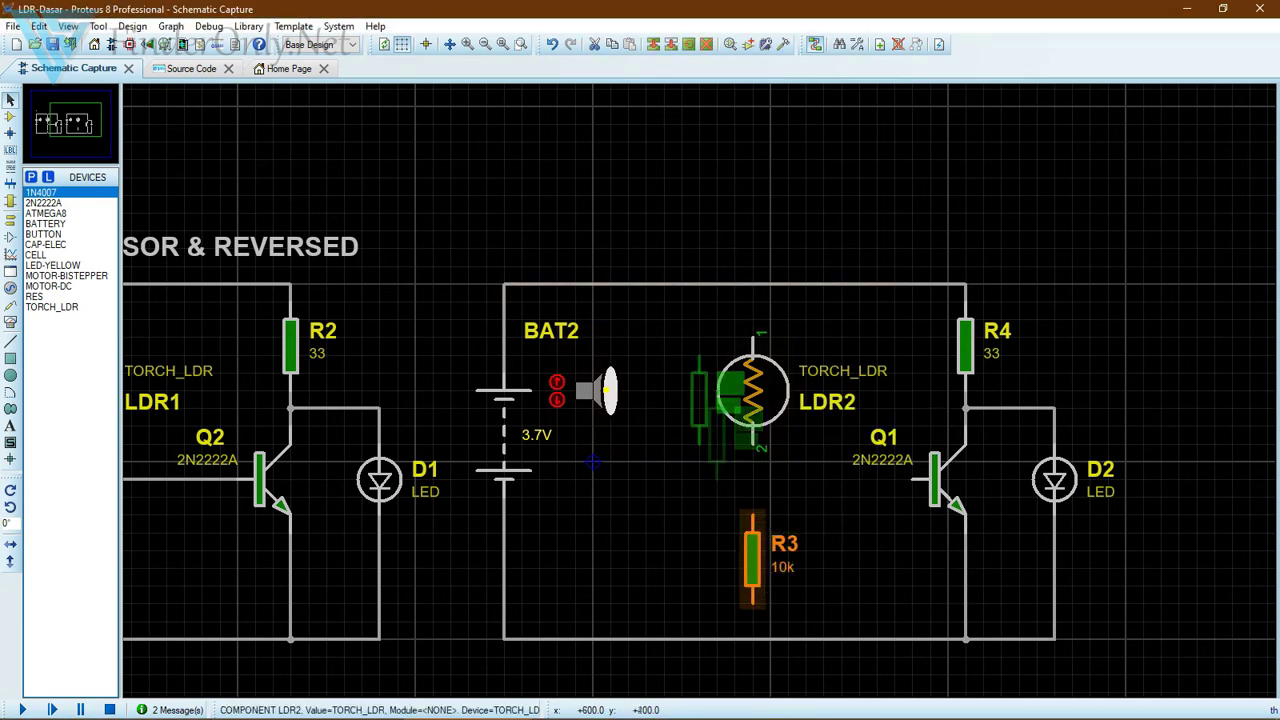
right_click(770, 385)
left_click(820, 235)
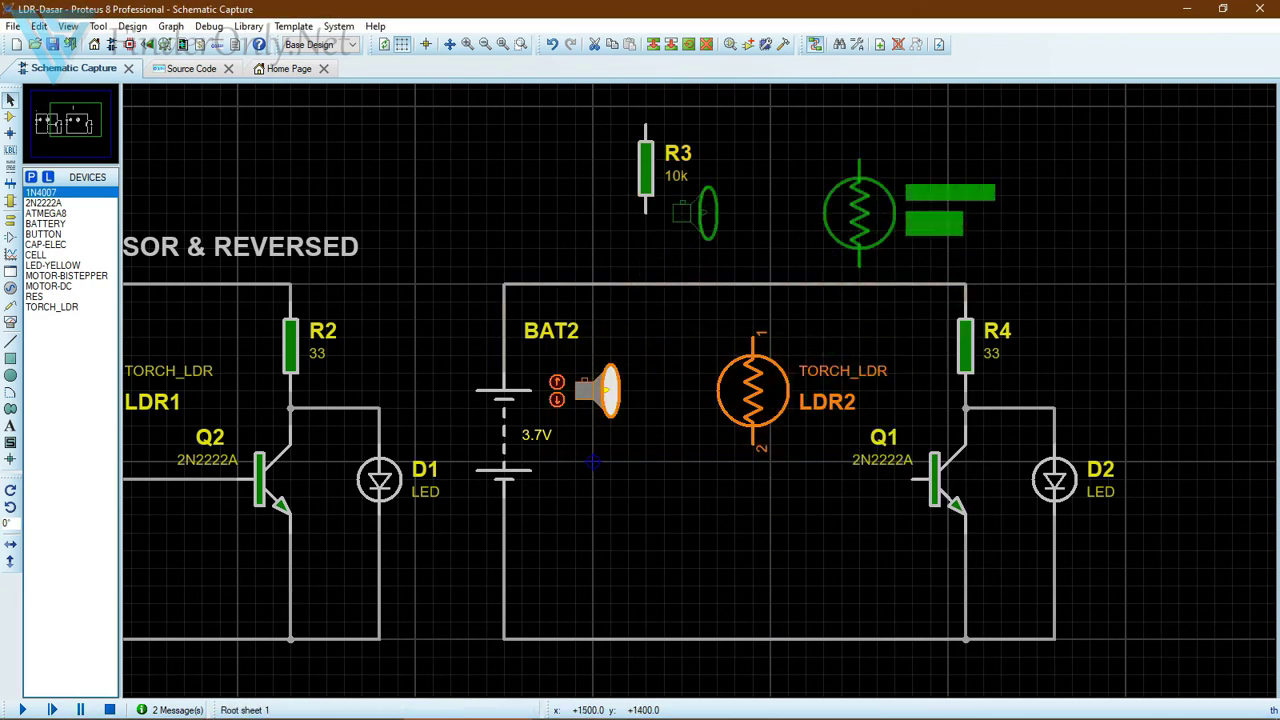
left_click(753, 568)
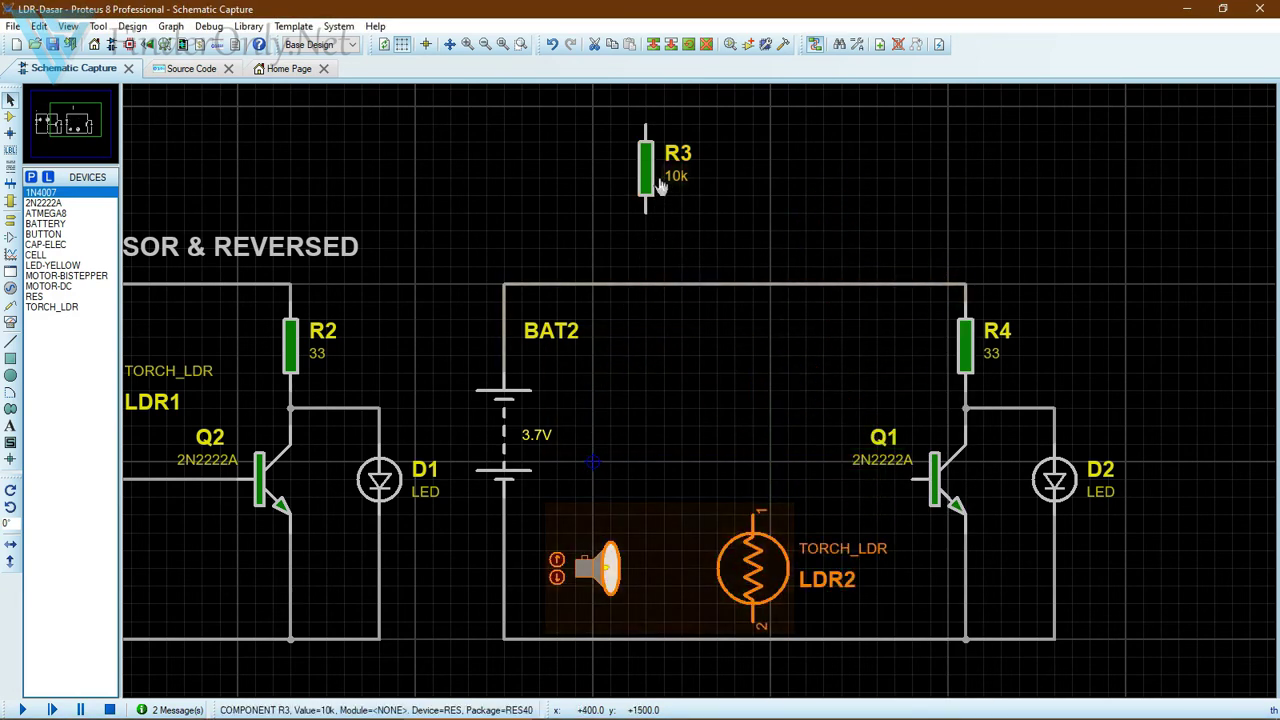
left_click_drag(648, 175, 754, 400)
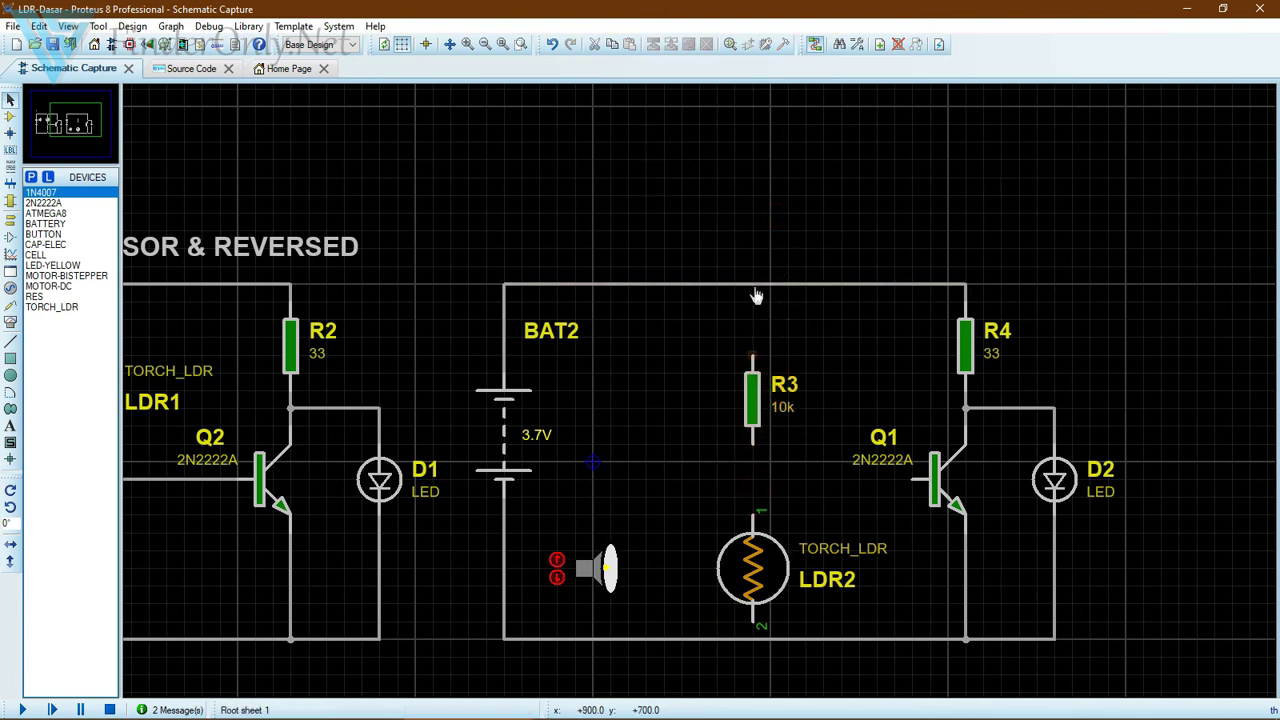
- Wire R3 to the top rail and LDR2, Q1's base to their junction, and LDR2 to ground
left_click(753, 358)
left_click(753, 285)
left_click(753, 443)
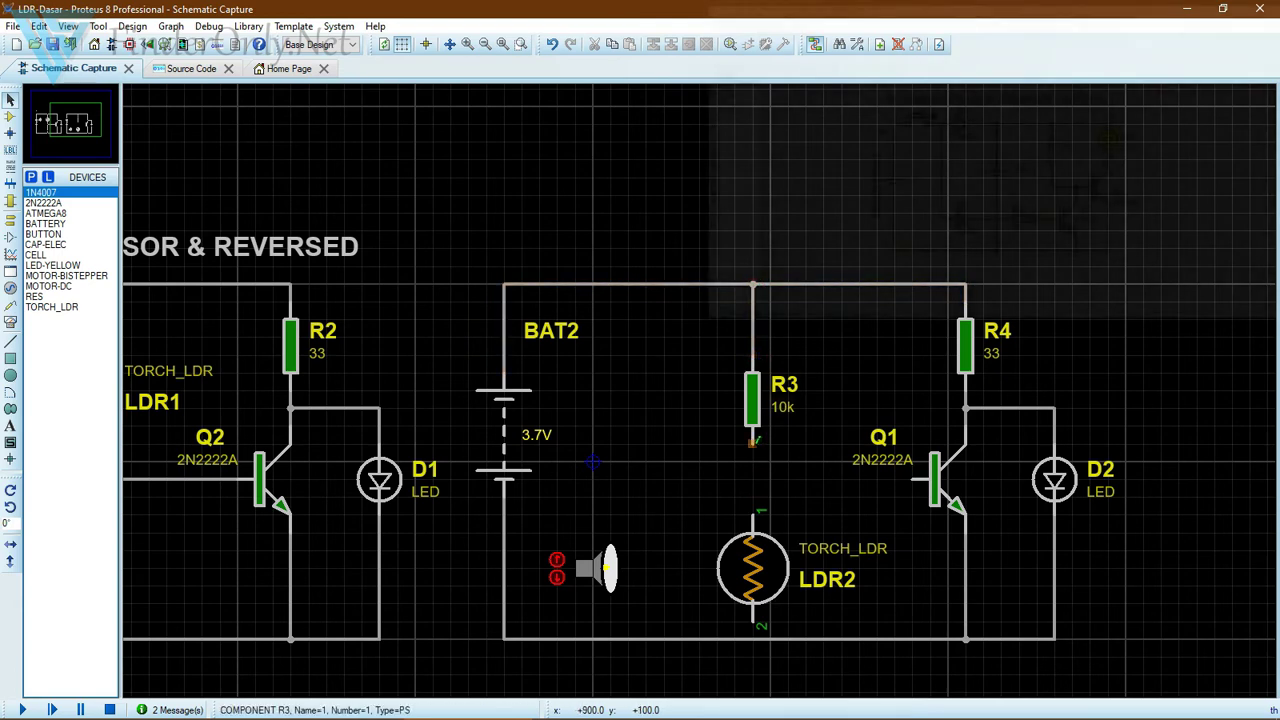
left_click(758, 509)
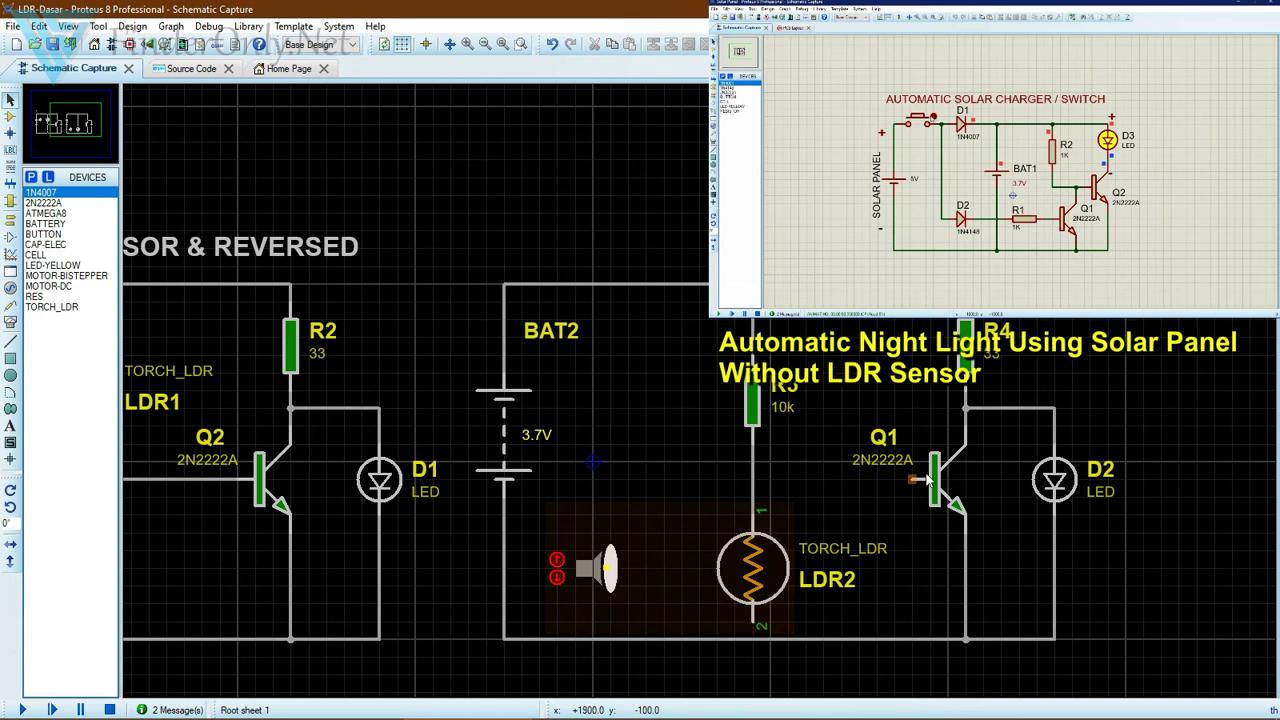
left_click(875, 477)
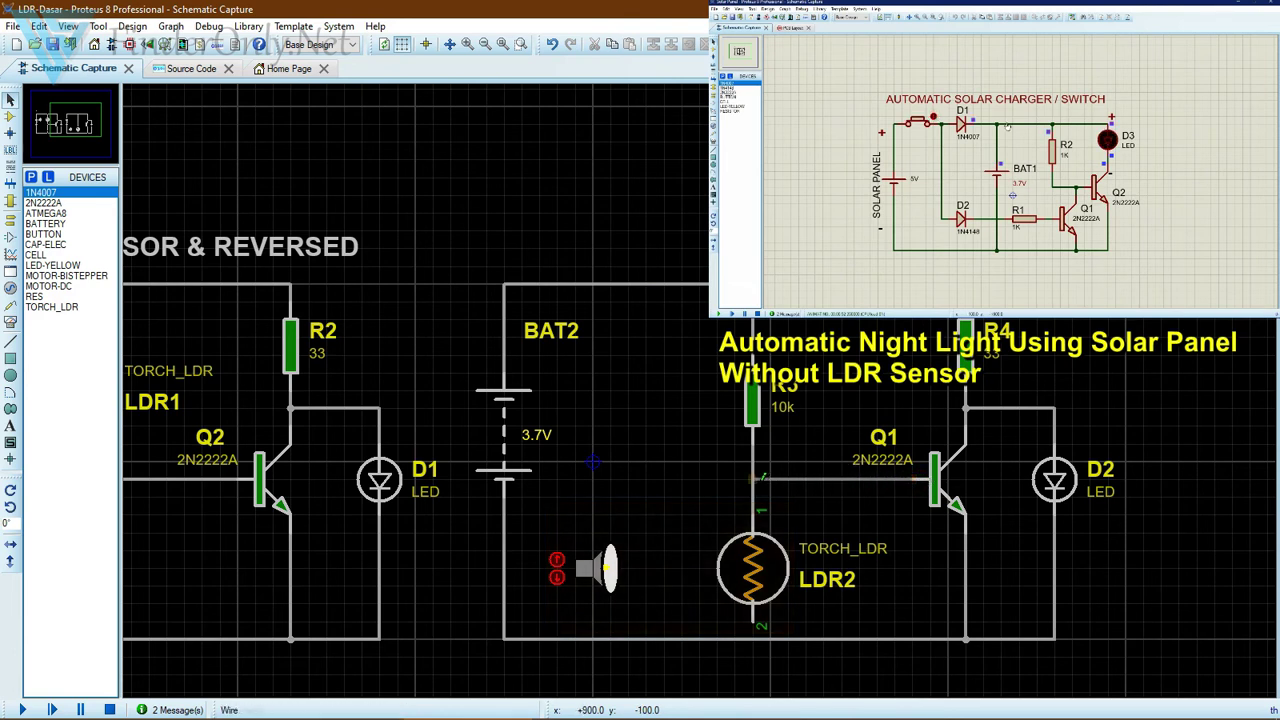
left_click(753, 480)
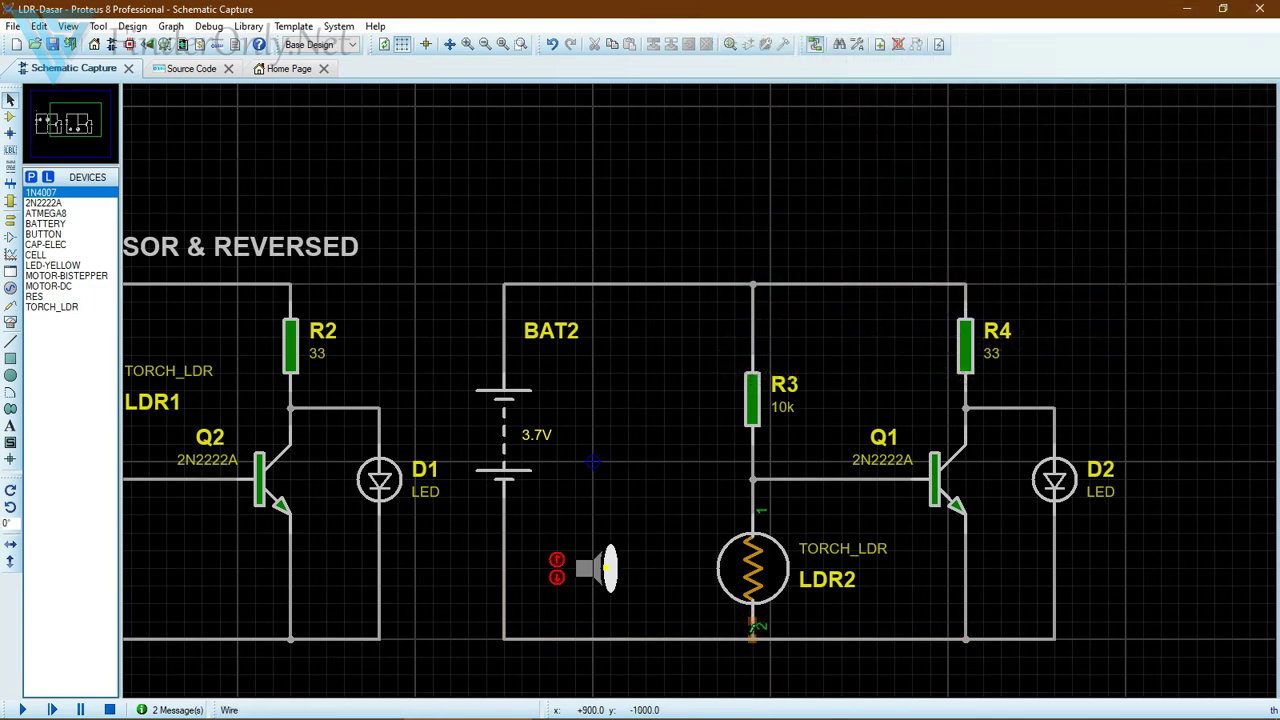
left_click(752, 621)
- Start the simulation of both sensor circuits
left_click(22, 709)
scroll(638, 398, "down", 1)
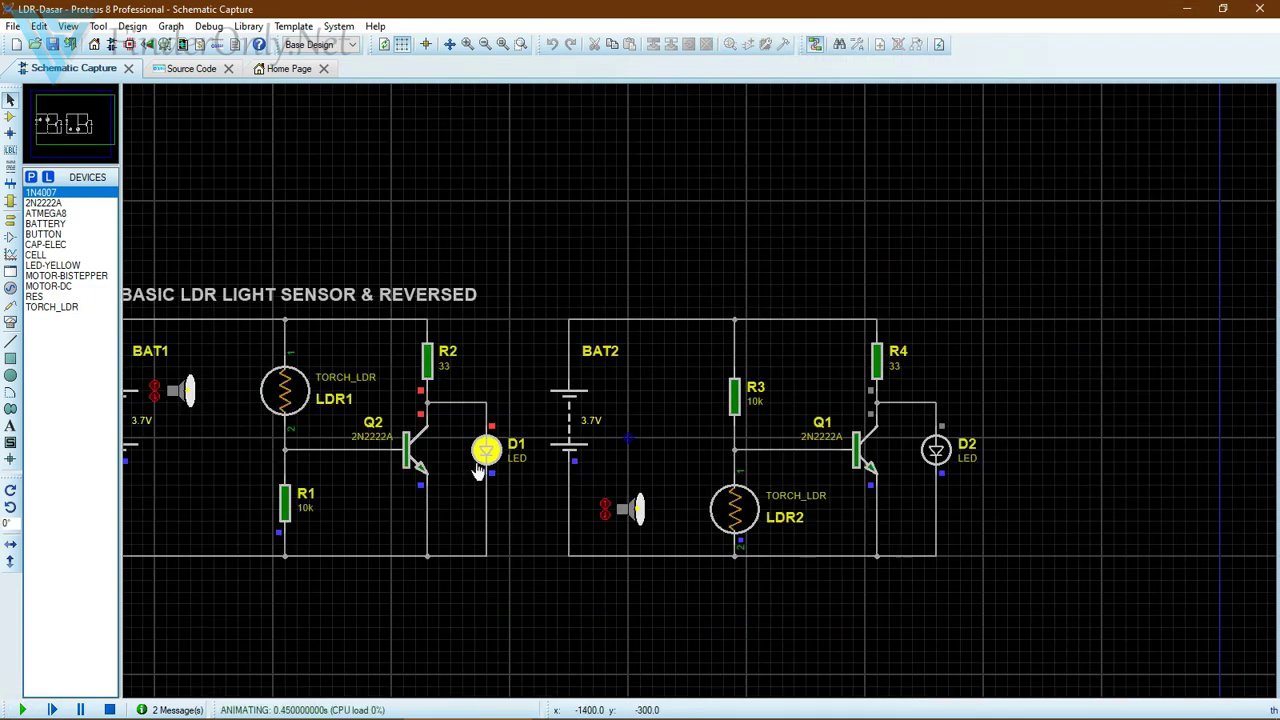
scroll(638, 398, "down", 1)
scroll(638, 398, "up", 2)
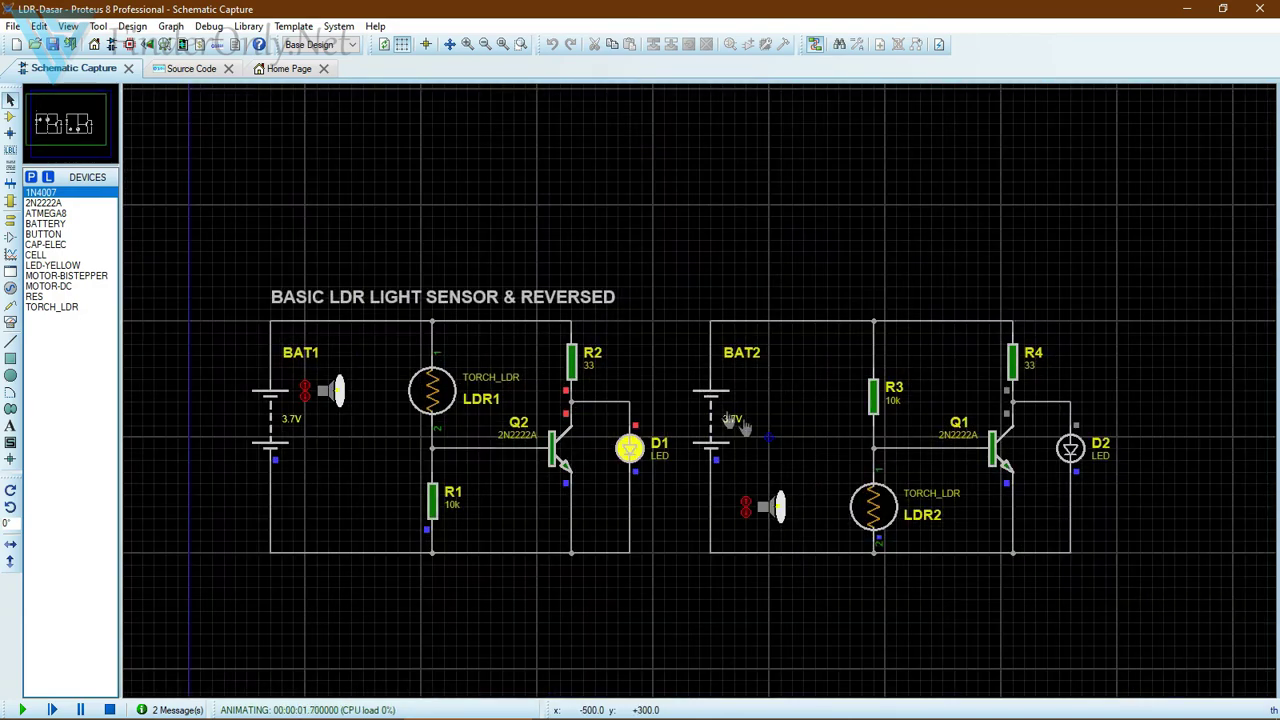
scroll(700, 395, "up", 1)
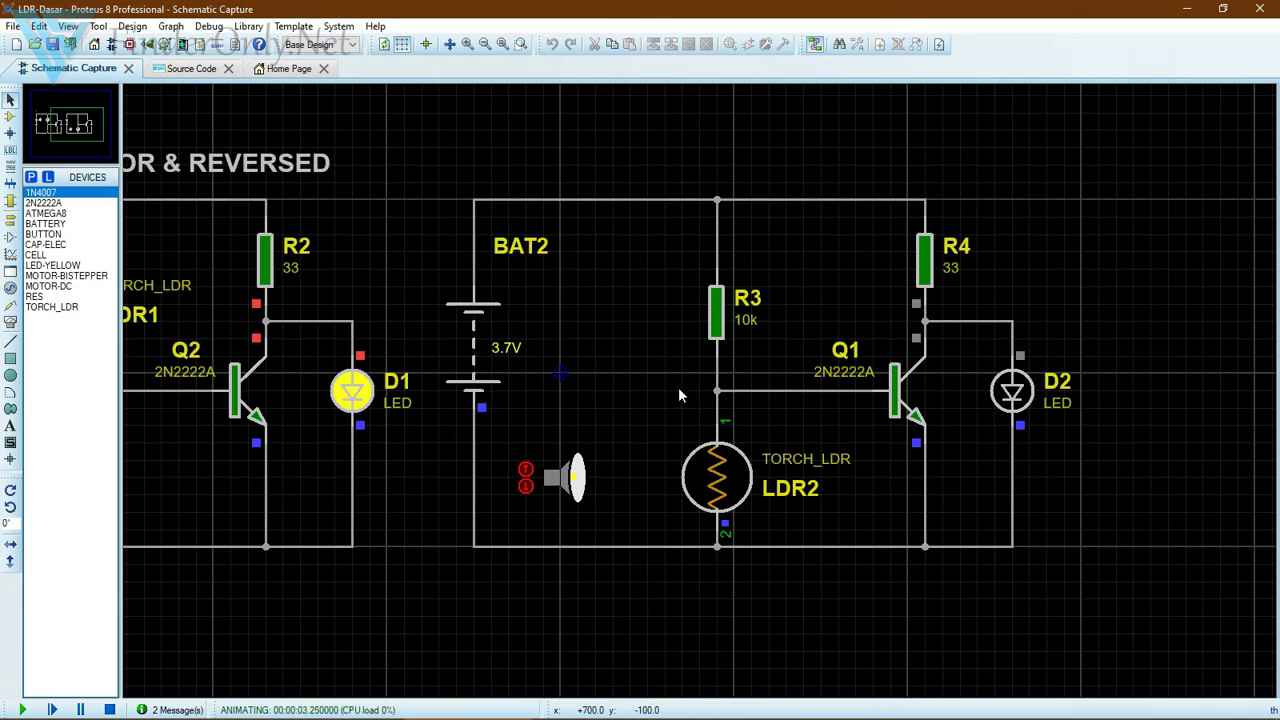
scroll(679, 387, "down", 1)
scroll(680, 388, "up", 1)
scroll(683, 388, "down", 1)
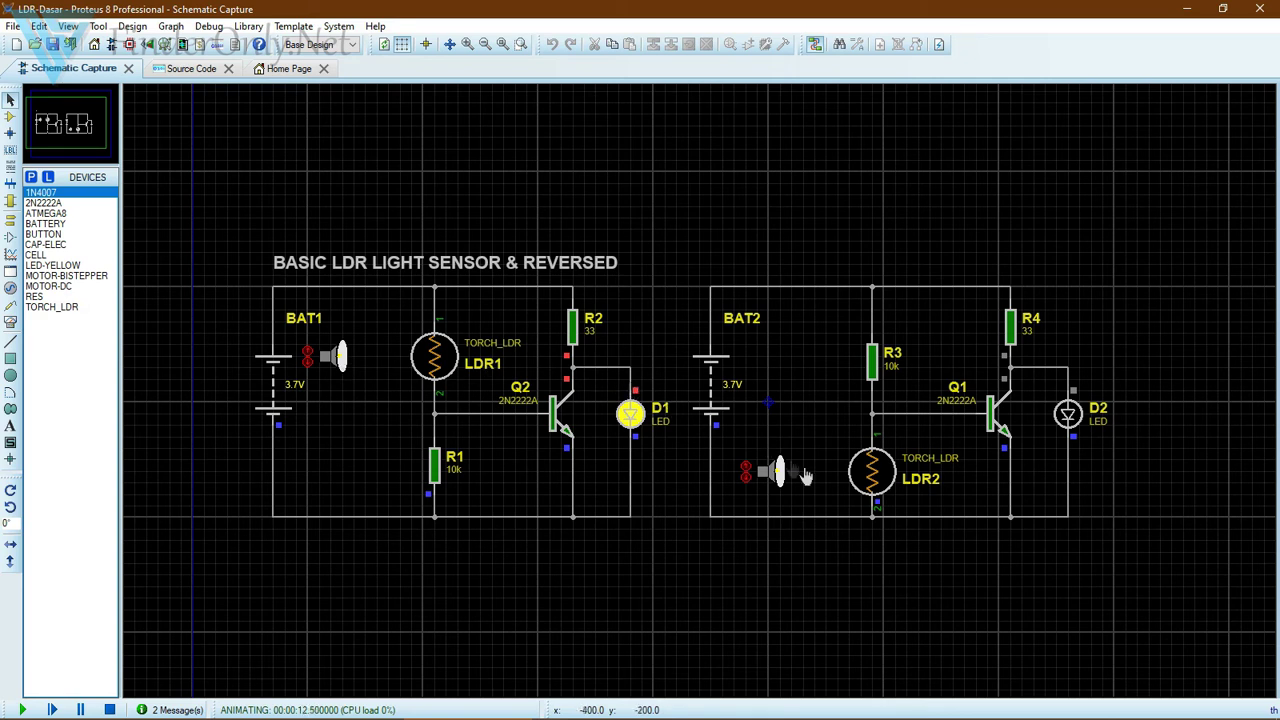
- Step BAT2's torch toward LDR2 until LED D2 in the reversed copy lights
left_click(745, 466)
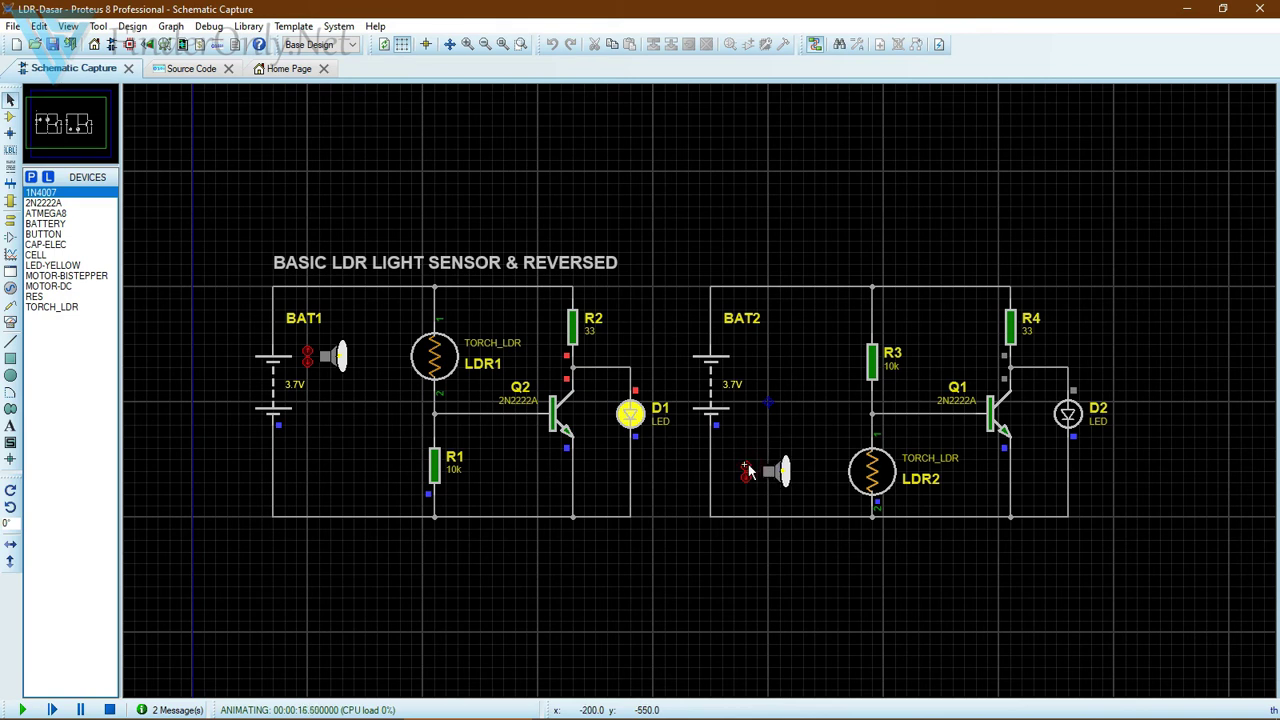
left_click(745, 466)
left_click(752, 478)
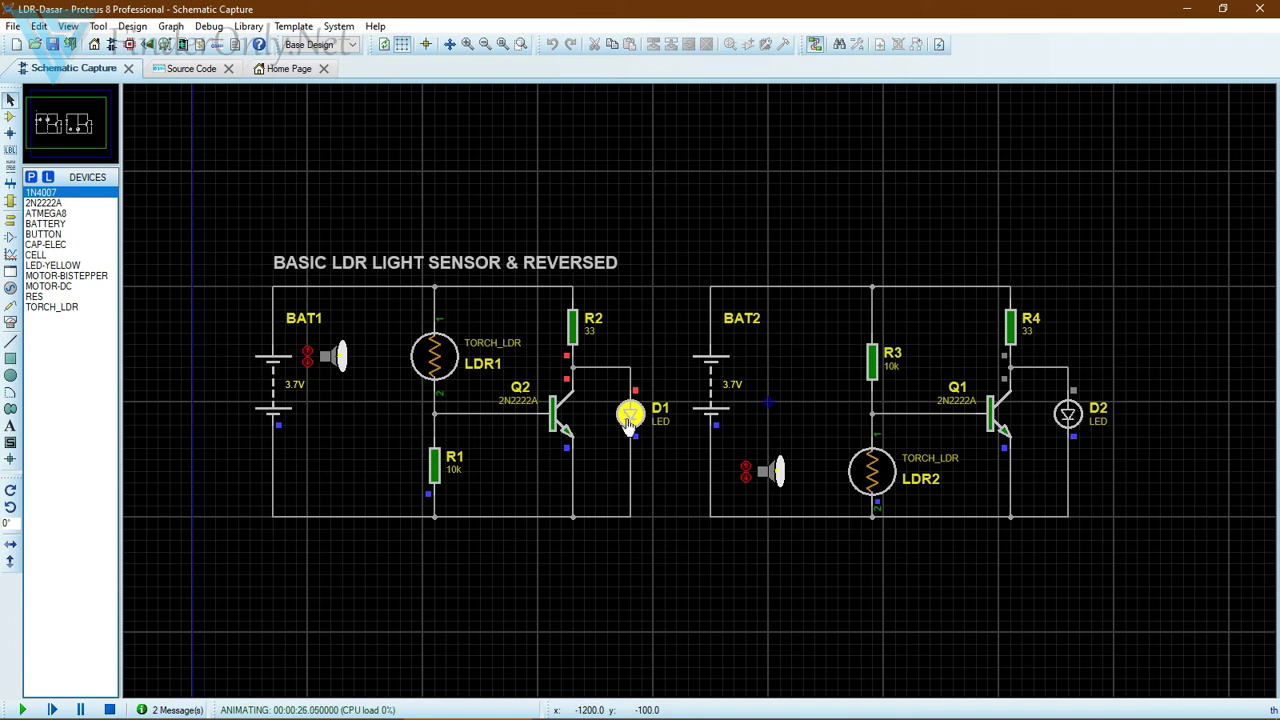
left_click(745, 469)
left_click(745, 469)
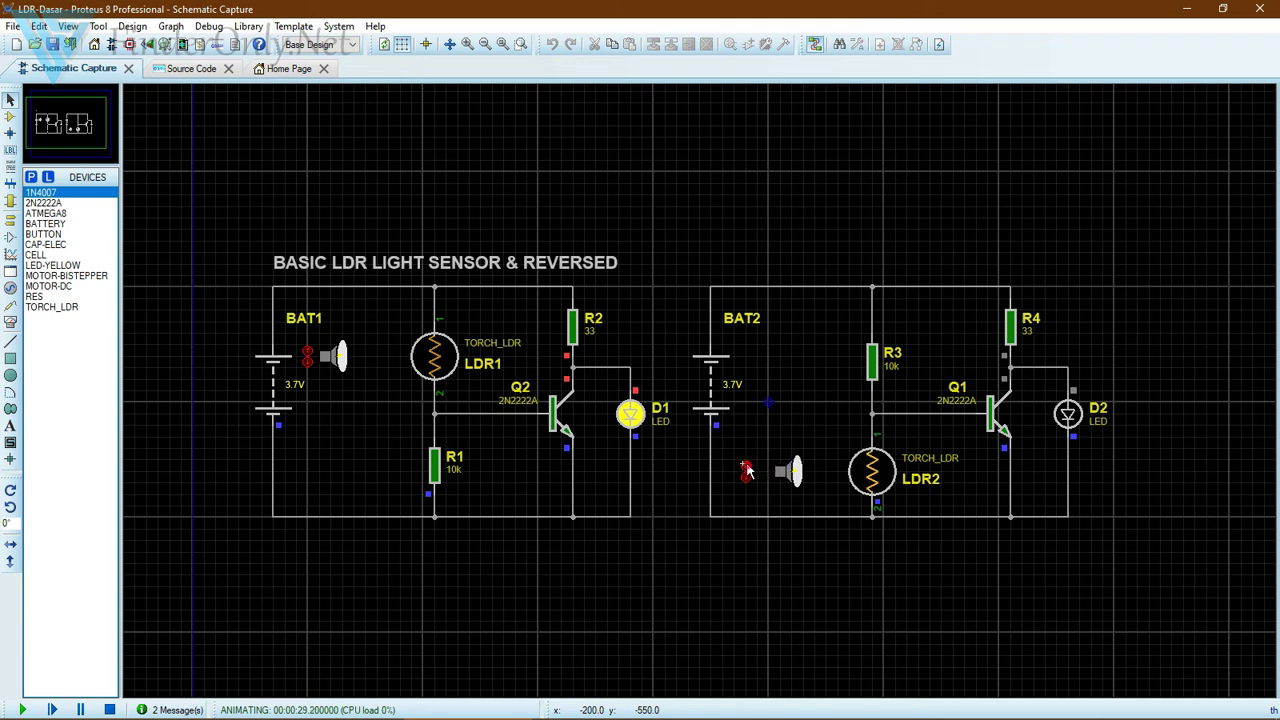
left_click(745, 469)
left_click(745, 469)
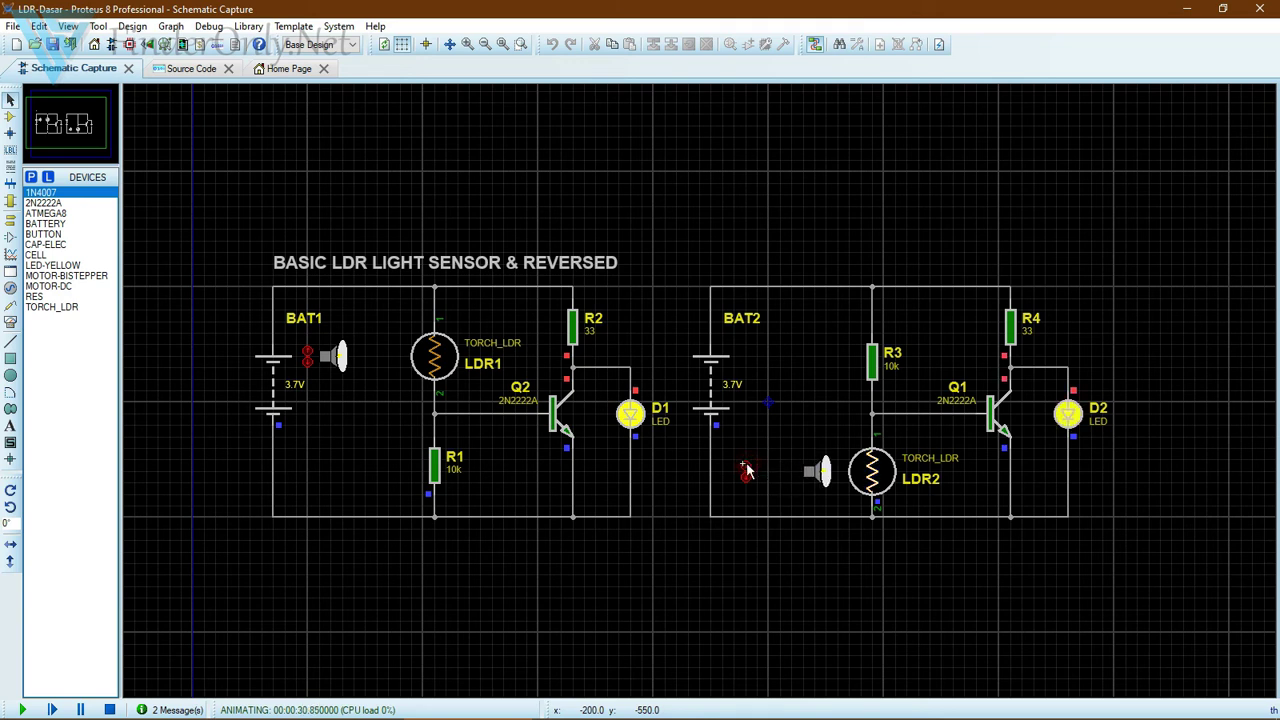